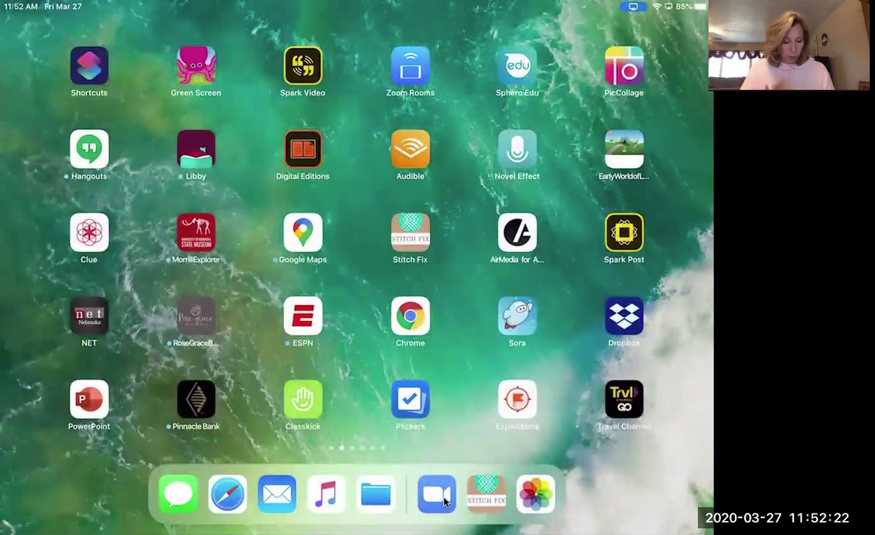
- Open Zoom and browse the recent meeting history offered for joining a meeting, leaving without joining
left_click(436, 495)
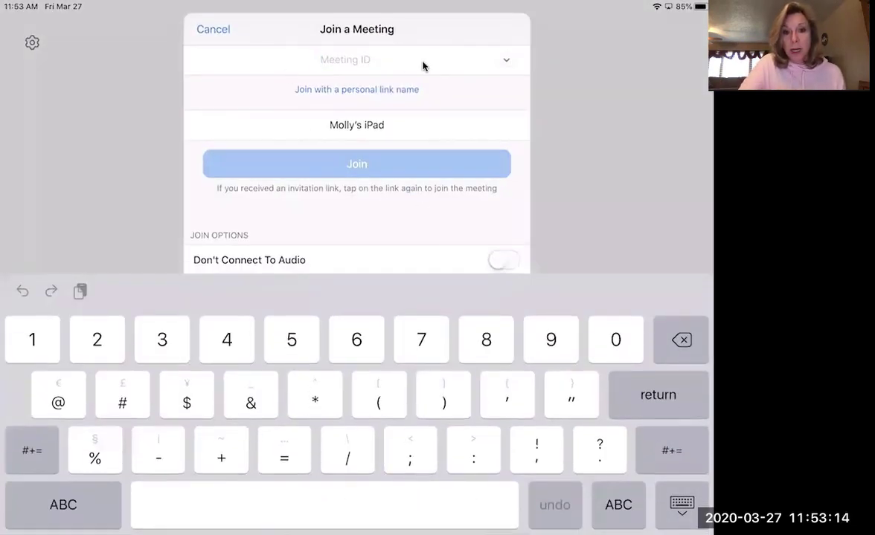
left_click(506, 61)
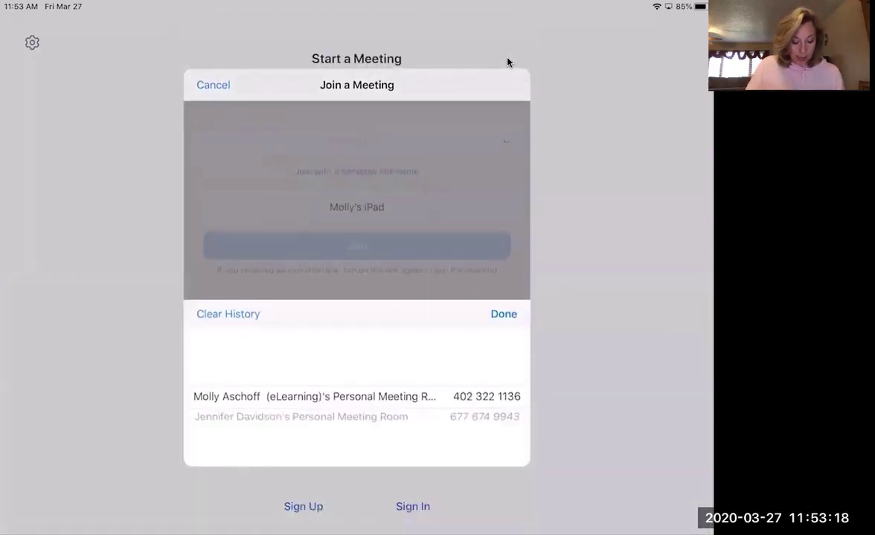
scroll(357, 396, "down", 2)
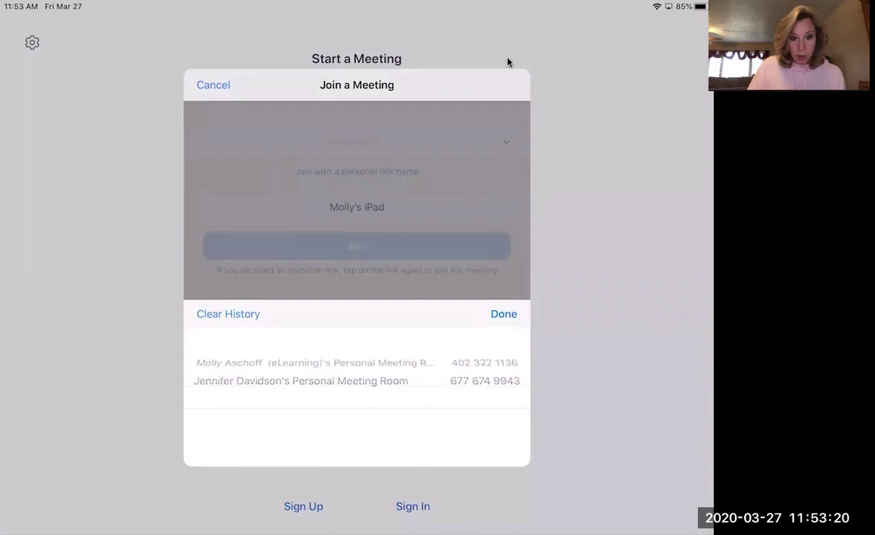
scroll(357, 397, "up", 2)
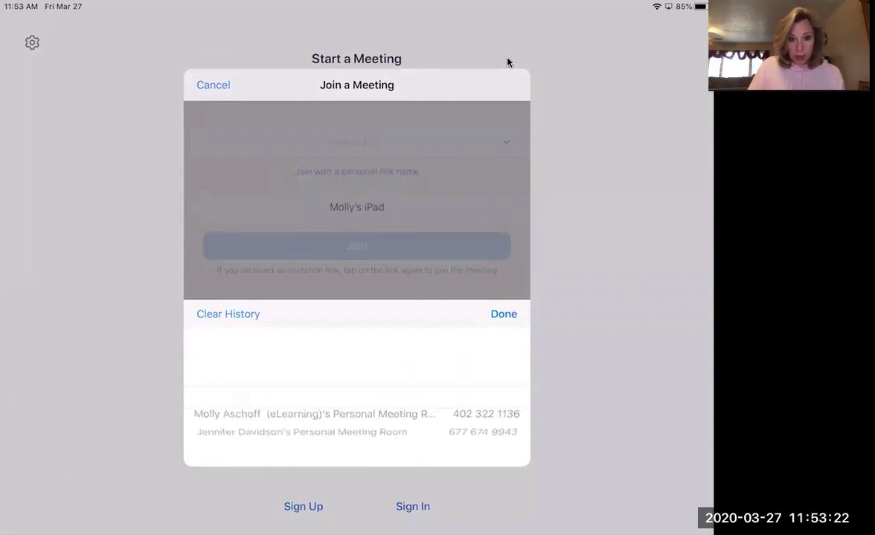
left_click(507, 61)
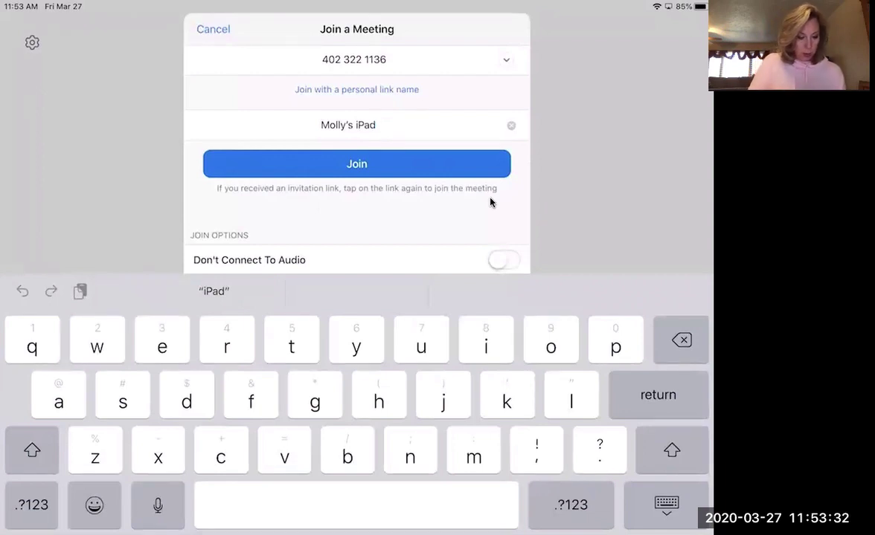
key("Escape")
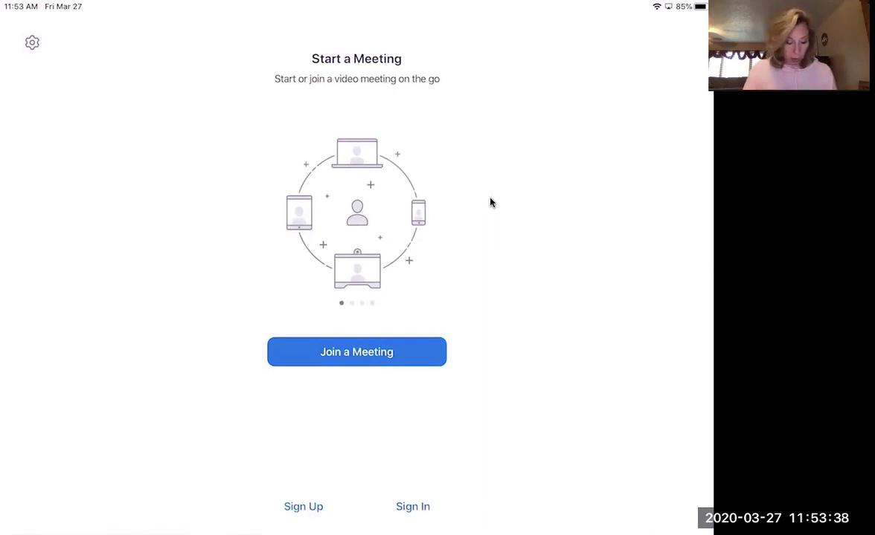
- Sign in to Zoom with an existing Google account and return to the home screen
left_click(412, 506)
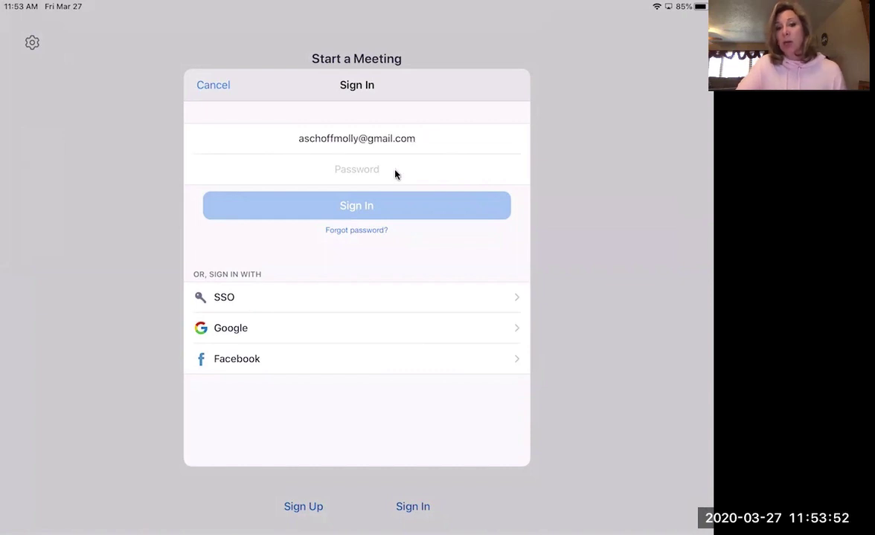
left_click(369, 331)
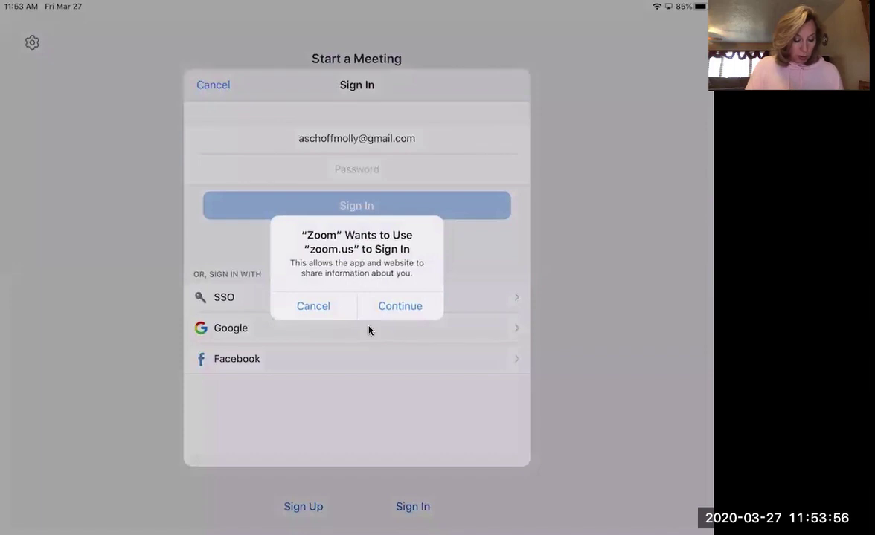
key("Return")
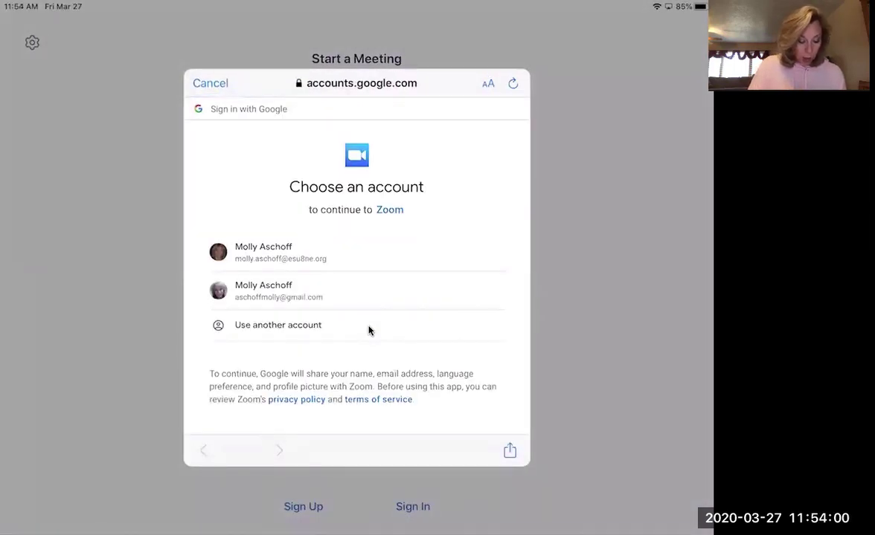
left_click(369, 330)
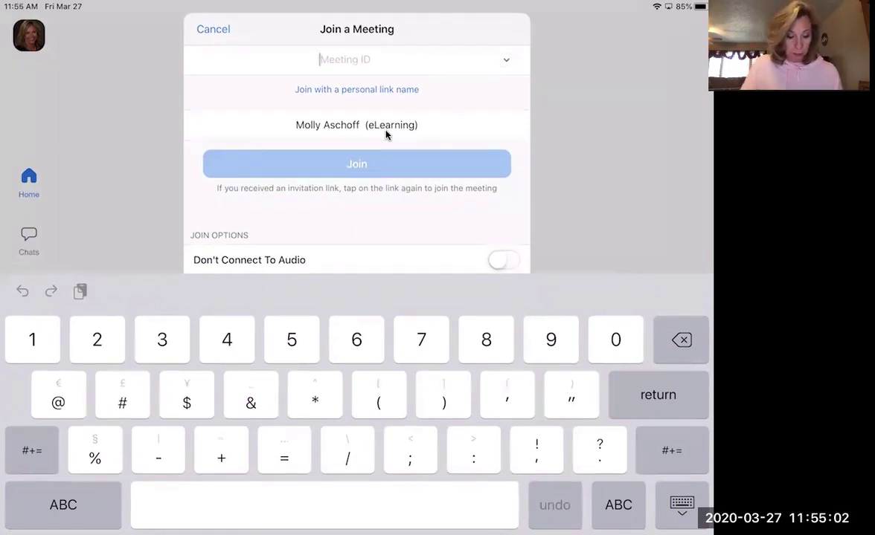
key("Escape")
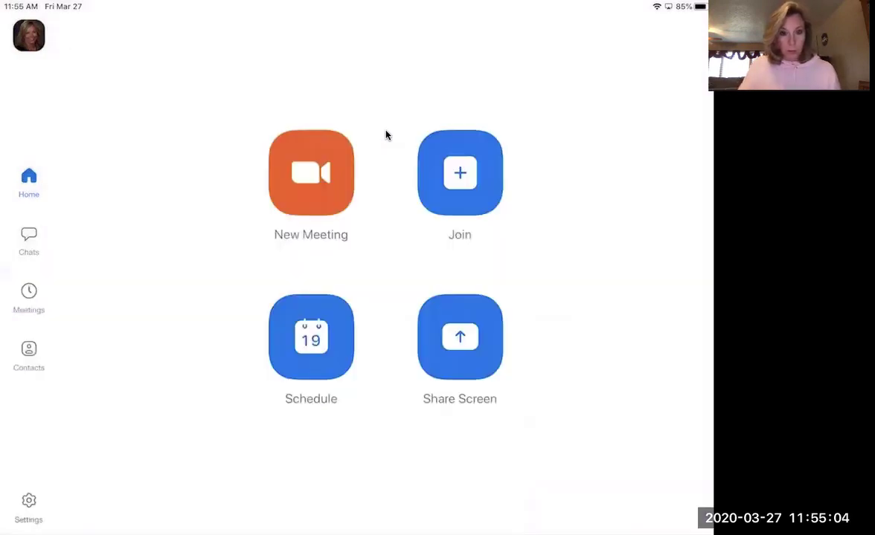
- Start scheduling a meeting and enter "NB math meeting" as its topic
left_click(320, 340)
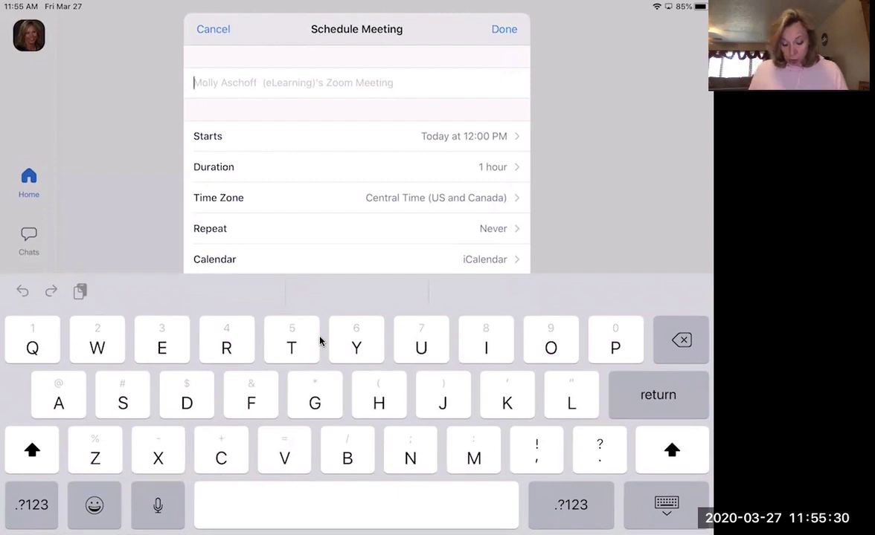
type("N")
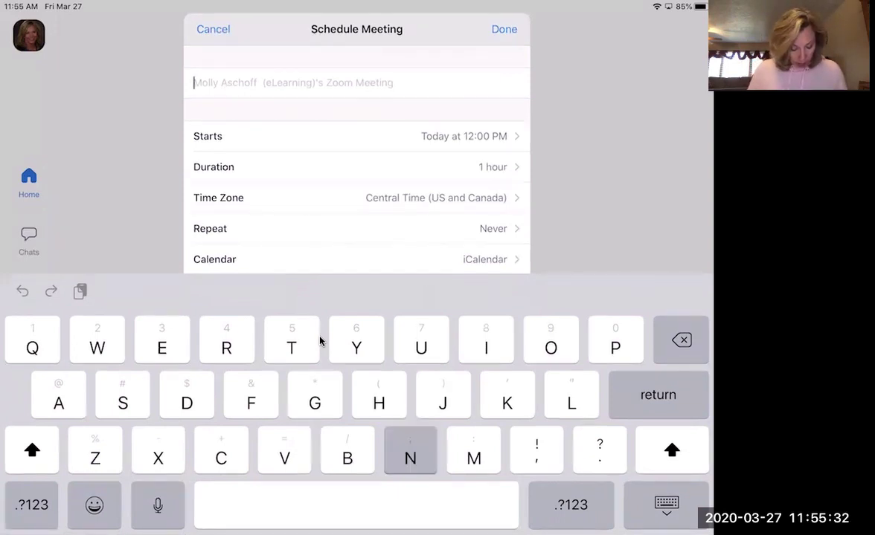
key("shift")
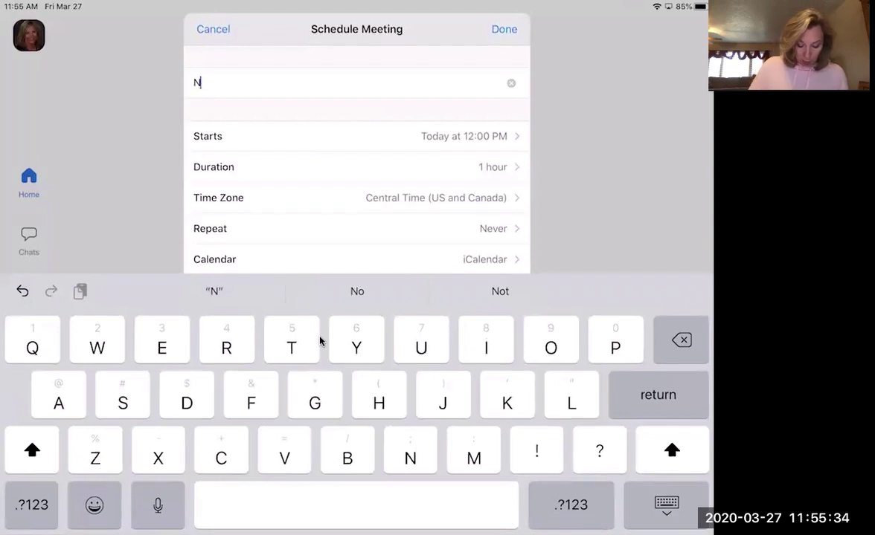
type("B ")
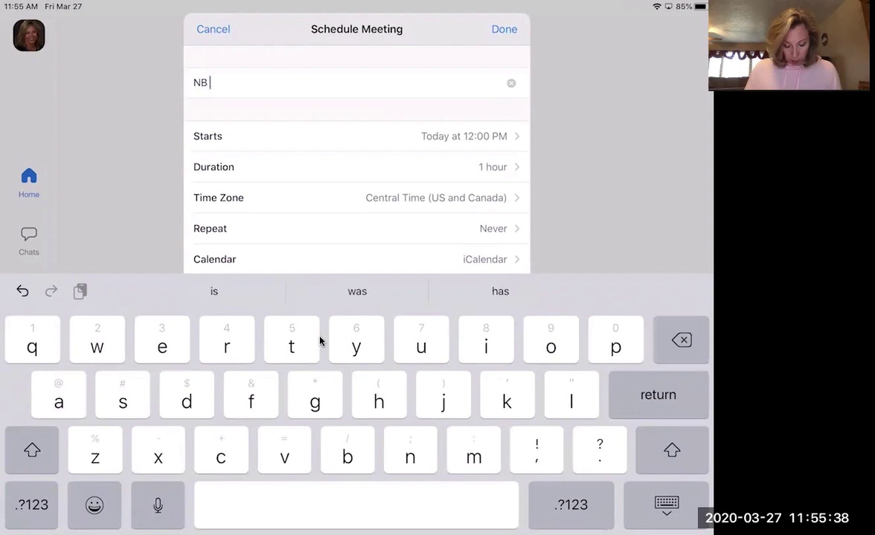
type("math ")
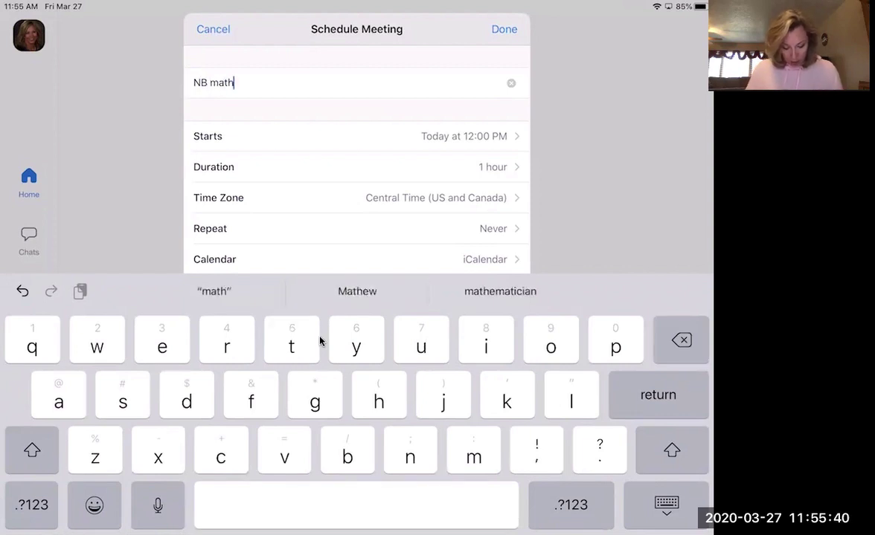
type("meeting")
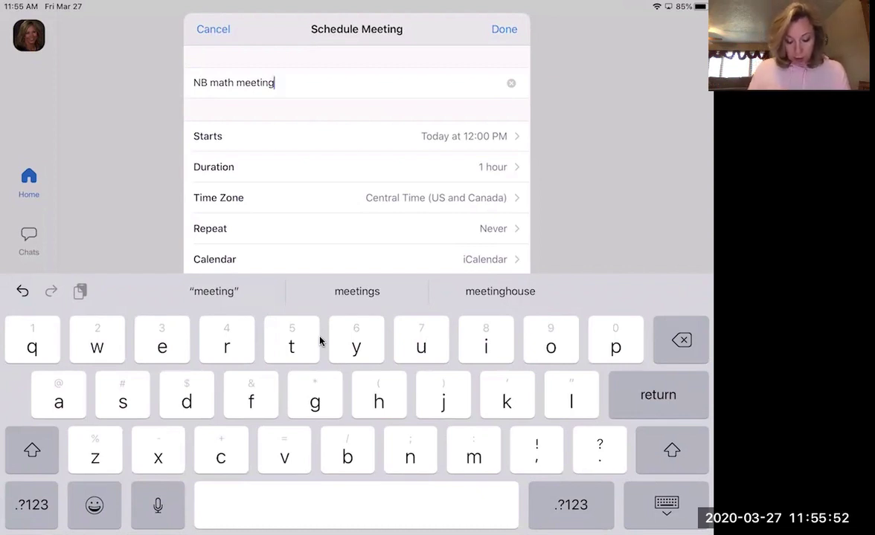
- Set the scheduled meeting to repeat every week
scroll(356, 164, "down", 3)
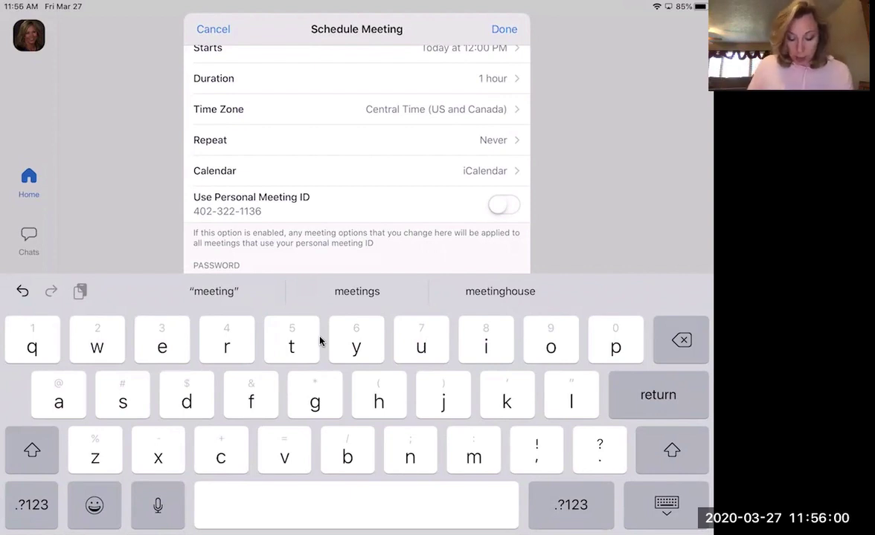
left_click(357, 140)
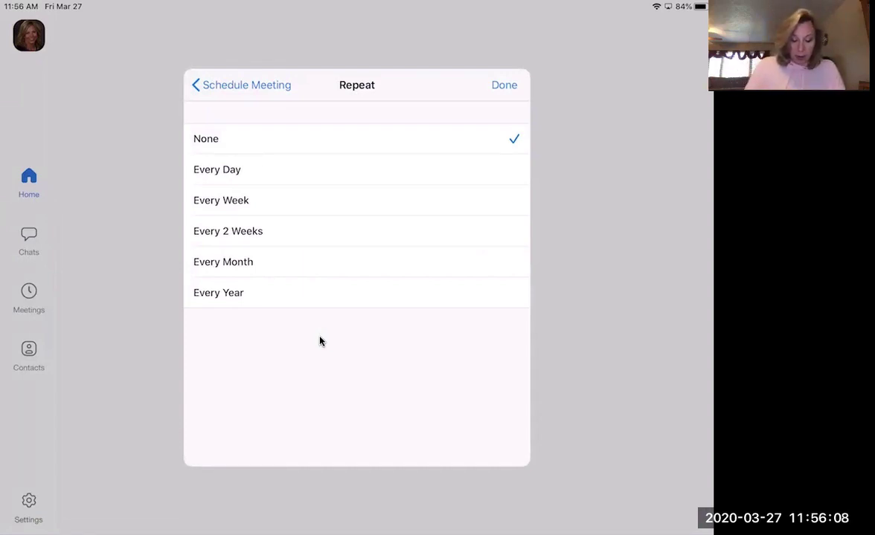
left_click(221, 200)
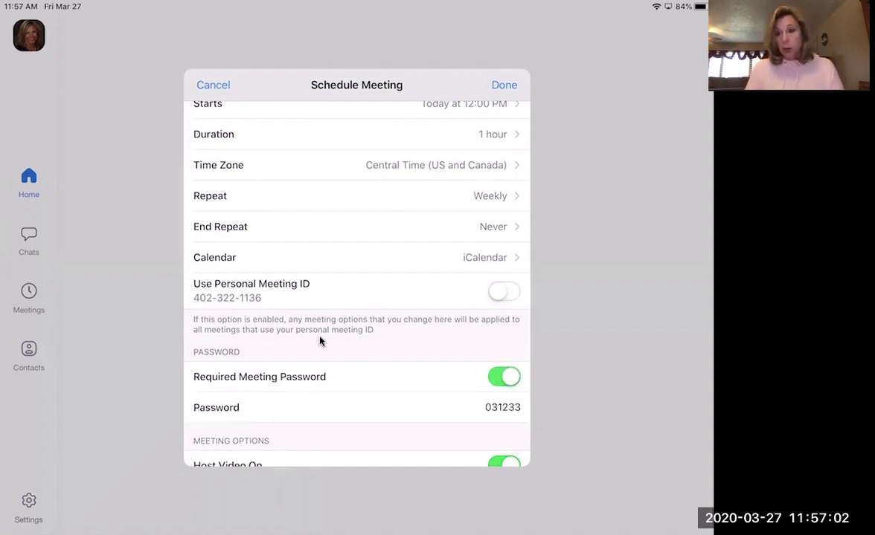
- Review the meeting's password, video and audio settings, expand the advanced options and finish scheduling
scroll(319, 341, "down", 5)
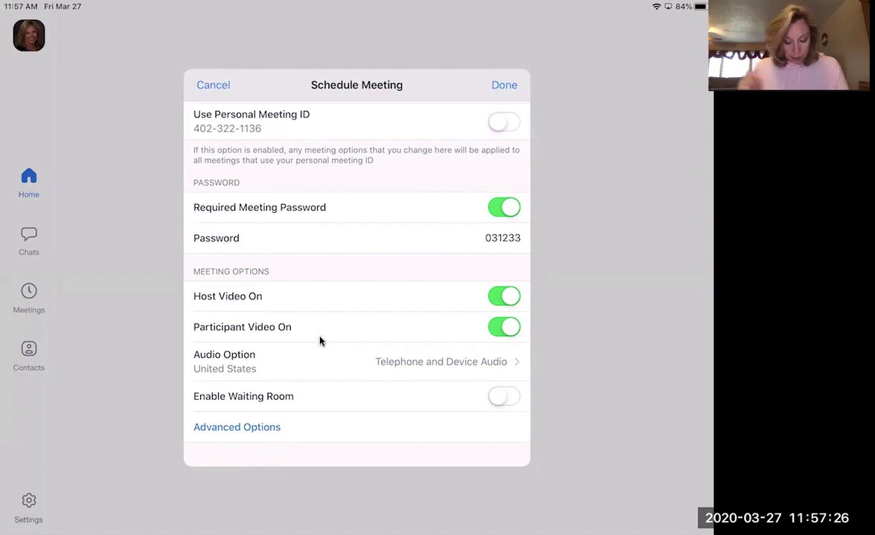
left_click(236, 427)
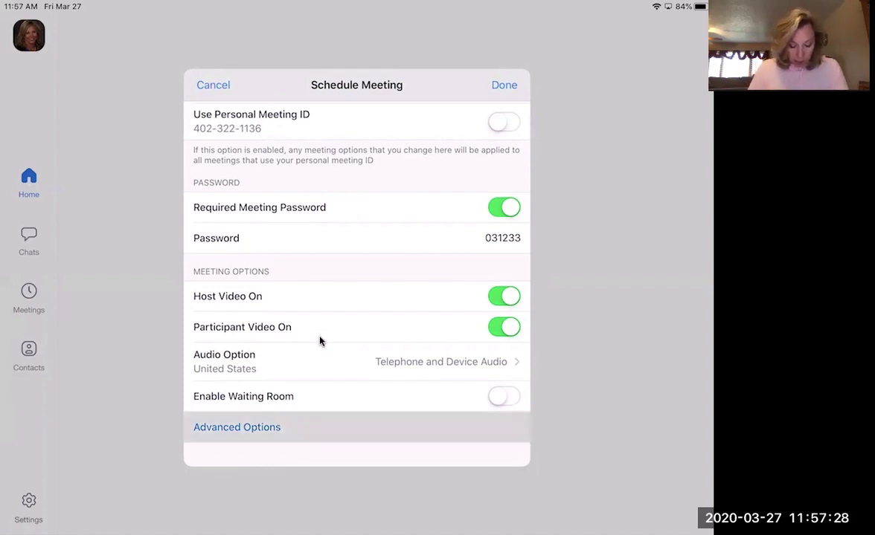
scroll(357, 298, "down", 3)
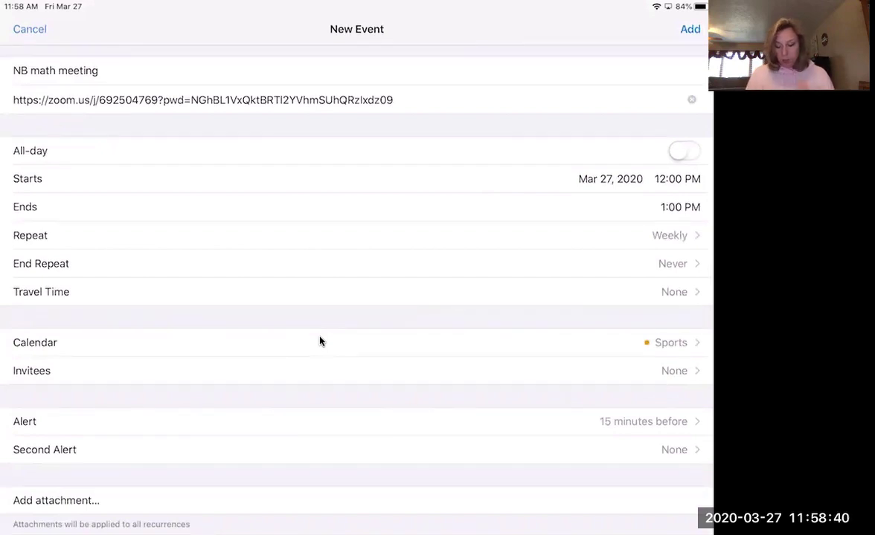
- Assign the new event to the Gmail calendar named after the work e-mail and review the event's details
left_click(321, 342)
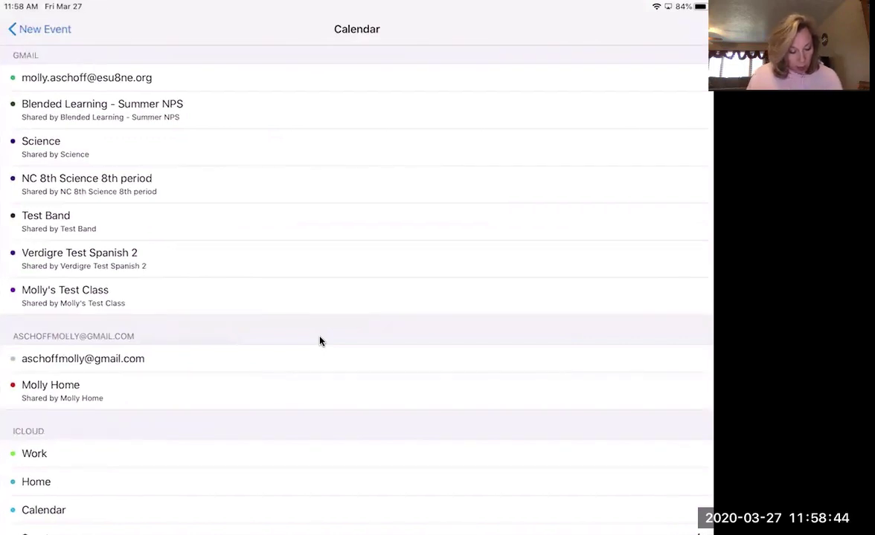
left_click(86, 78)
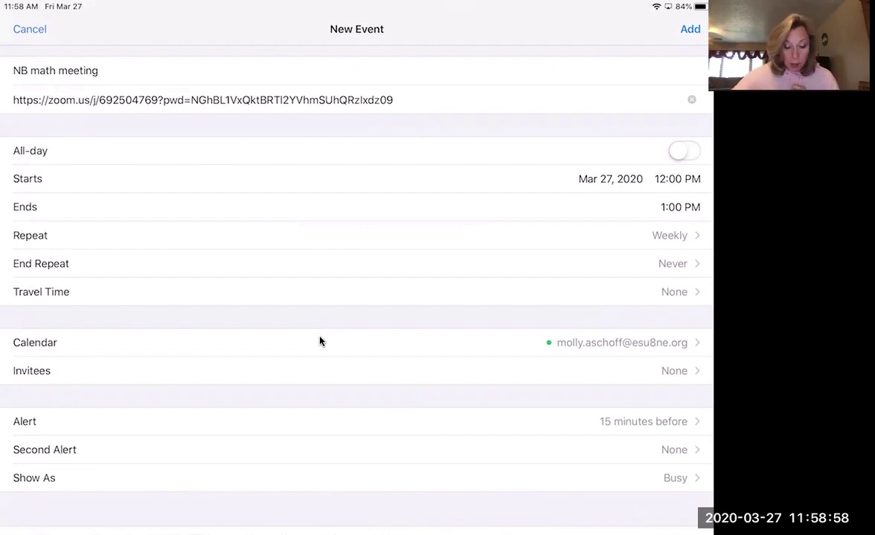
scroll(319, 341, "down", 3)
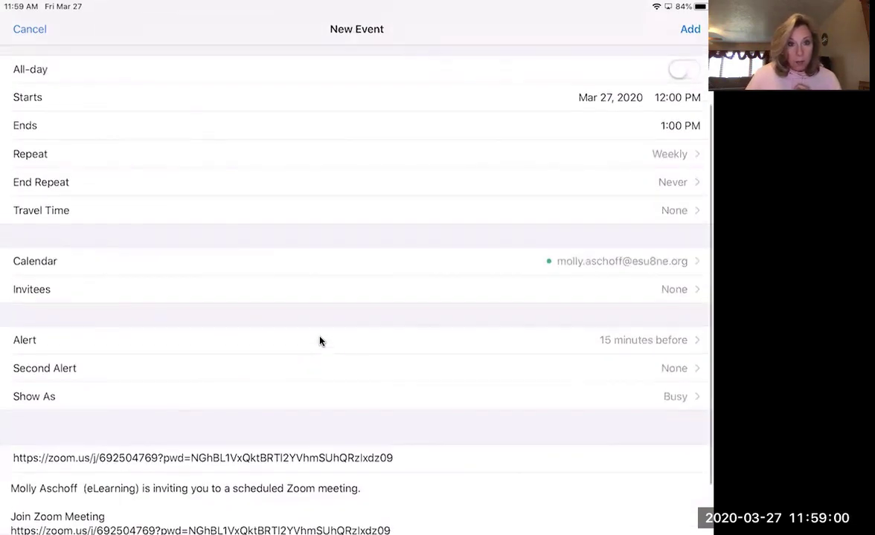
scroll(319, 341, "up", 3)
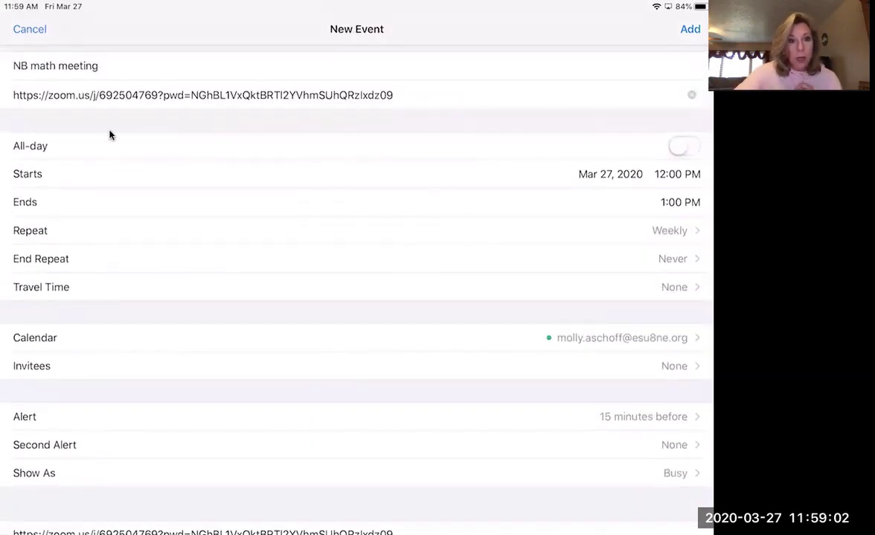
- Keep the Zoom meeting link as the event's location and finish the new event to return to Zoom
left_click(409, 96)
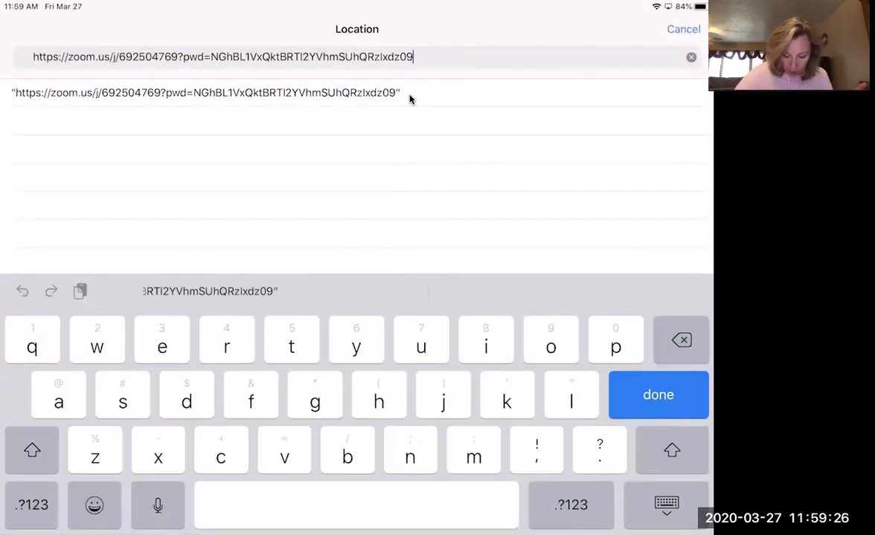
left_click(409, 99)
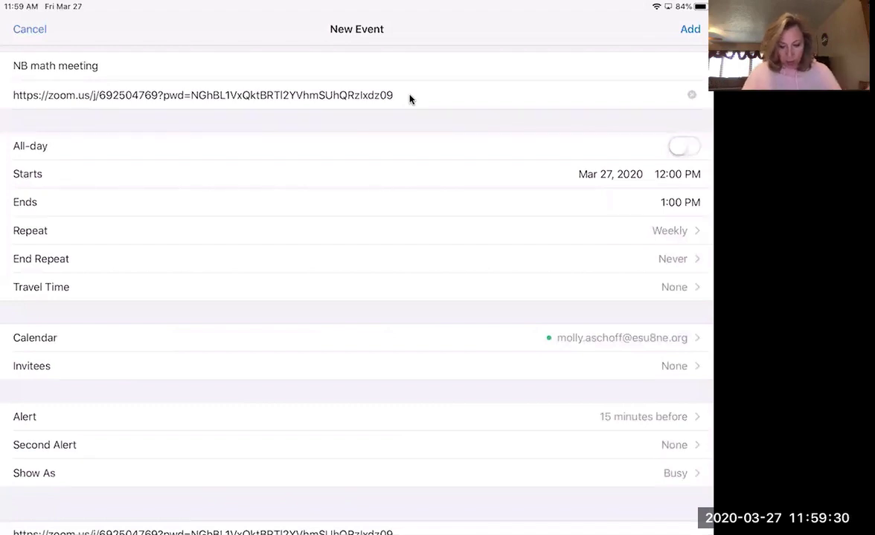
key("super+Tab")
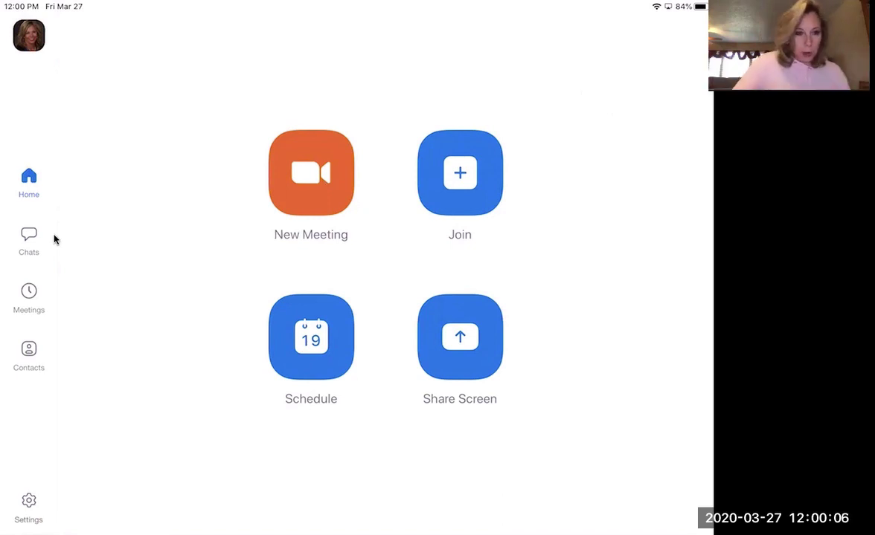
- View the upcoming meetings and the ways of sending an invitation for the personal meeting ID
left_click(25, 298)
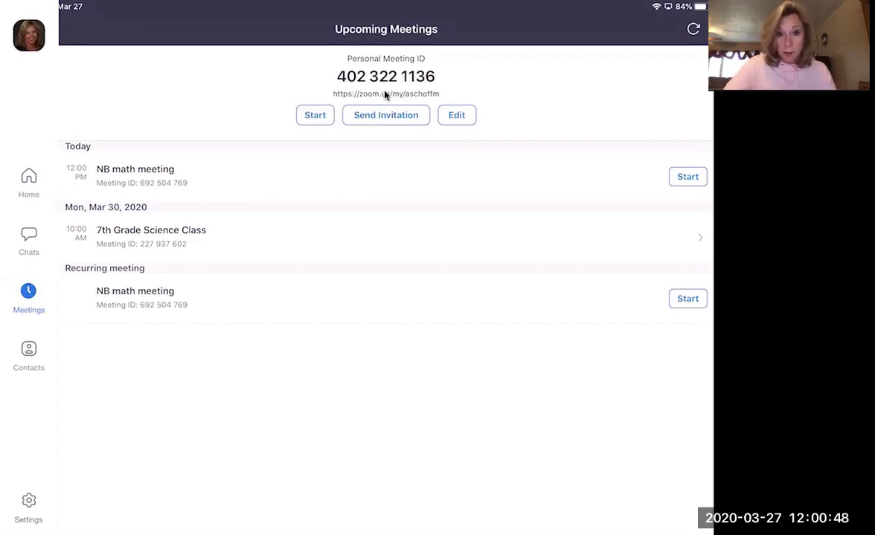
left_click(384, 110)
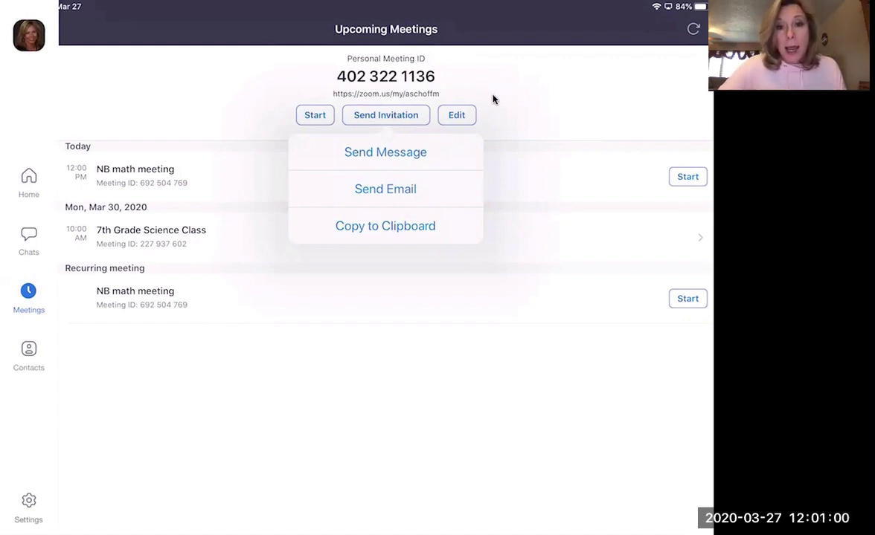
left_click(386, 117)
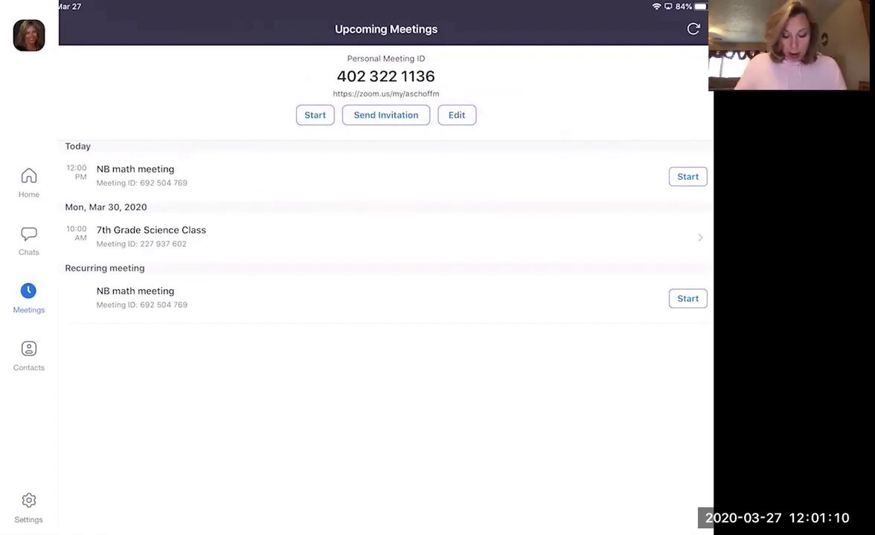
- Open today's NB math meeting and create an e-mail invitation for its invitees
left_click(223, 175)
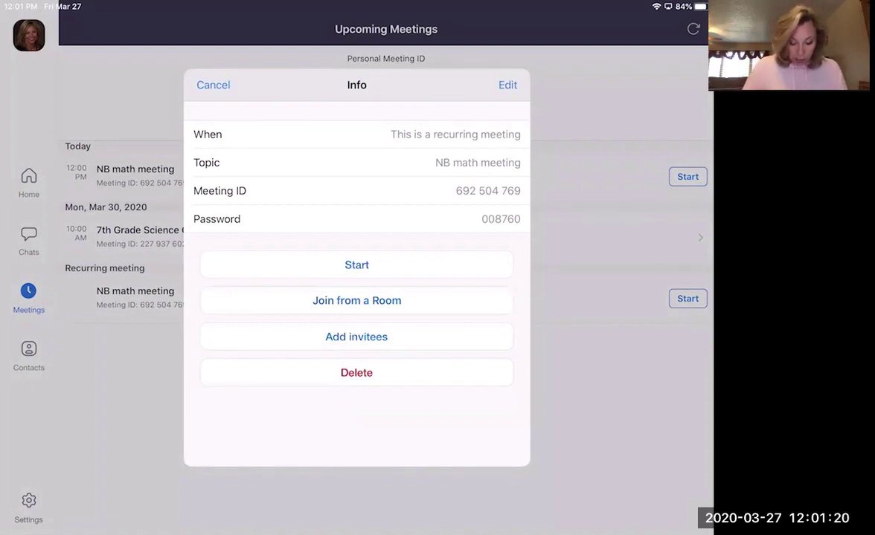
left_click(356, 337)
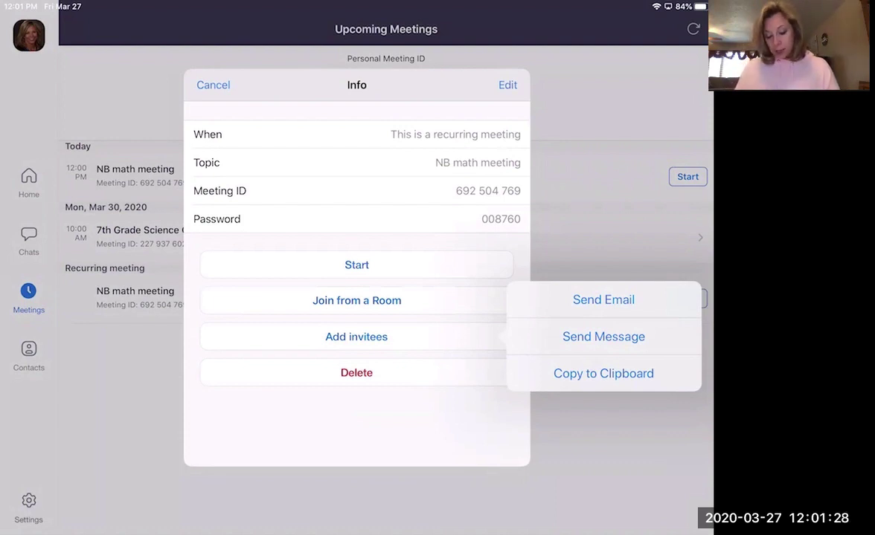
left_click(604, 300)
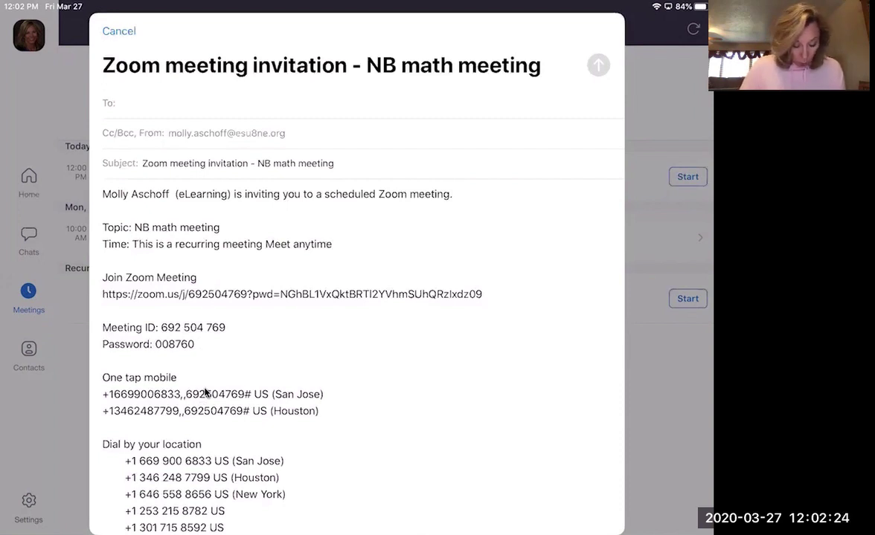
double_click(214, 410)
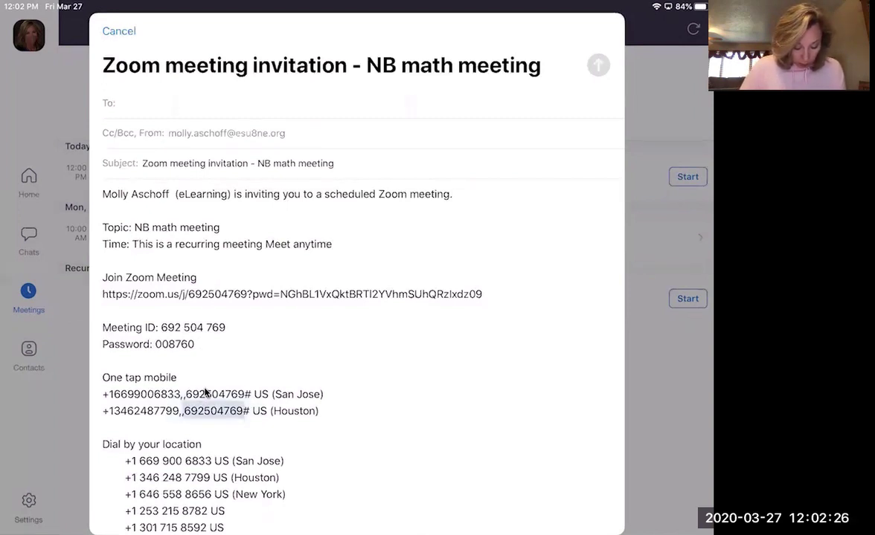
left_click_drag(243, 420, 245, 275)
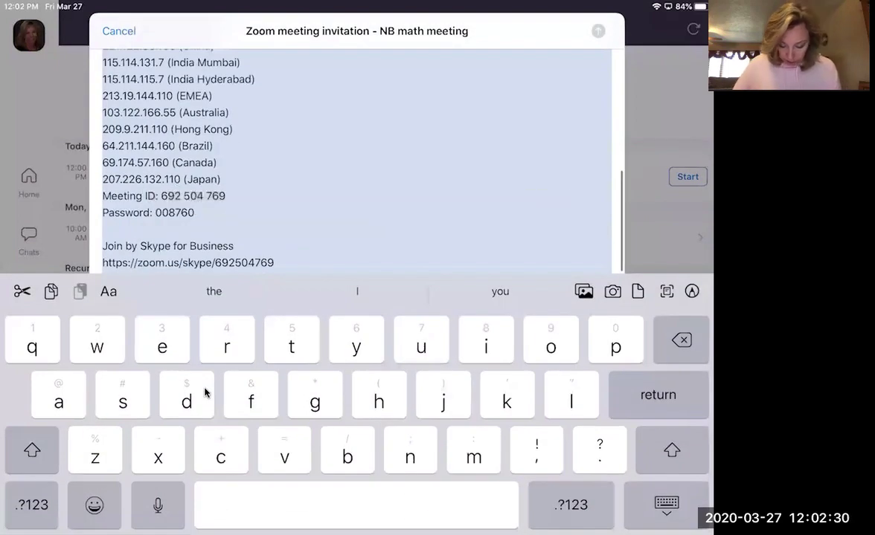
scroll(206, 393, "up", 10)
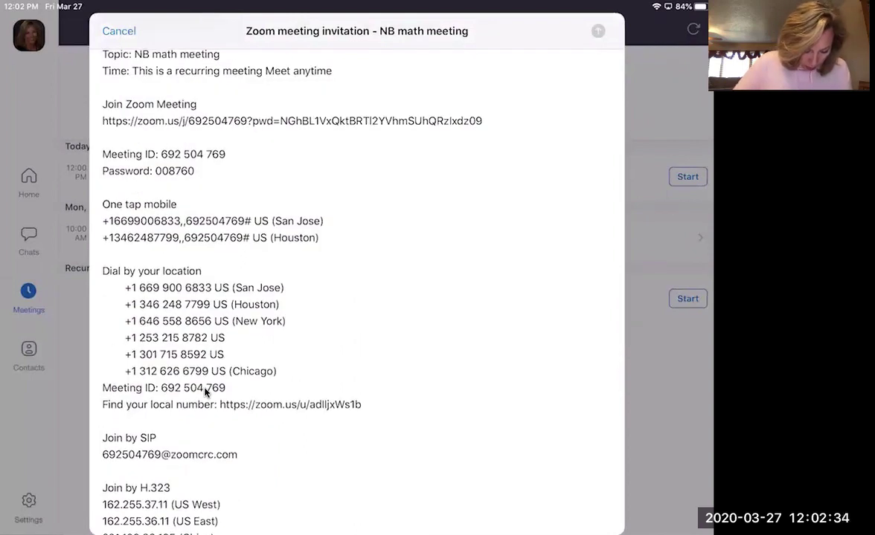
left_click(206, 394)
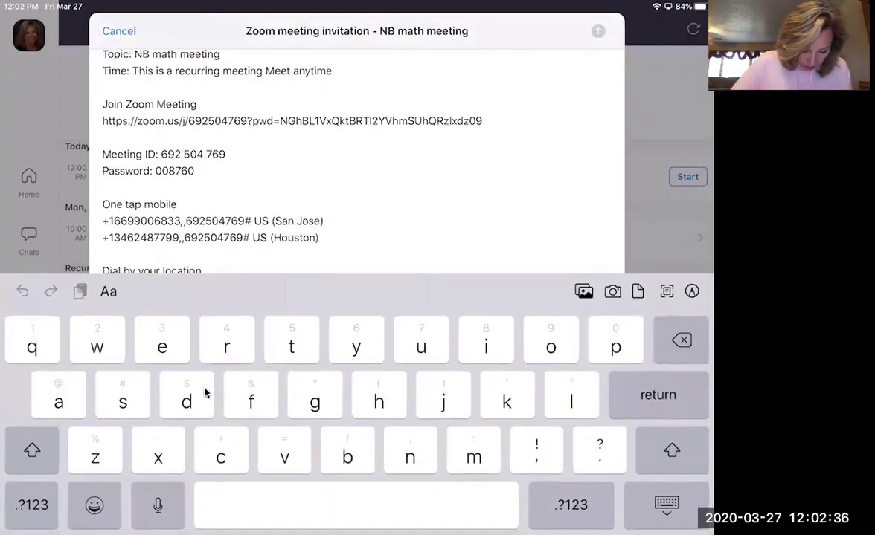
key("Right")
key("Right")
key("Right")
key("Right")
key("Right")
key("Right")
key("Right")
key("Right")
key("Right")
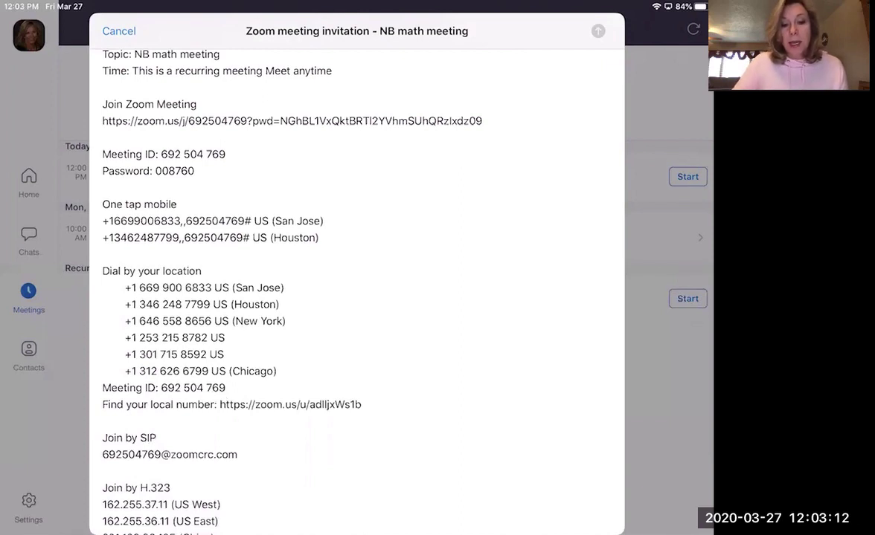
- Review the joining and dial-in details in the NB math meeting invitation, and close the e-mail draft
scroll(148, 465, "down", 10)
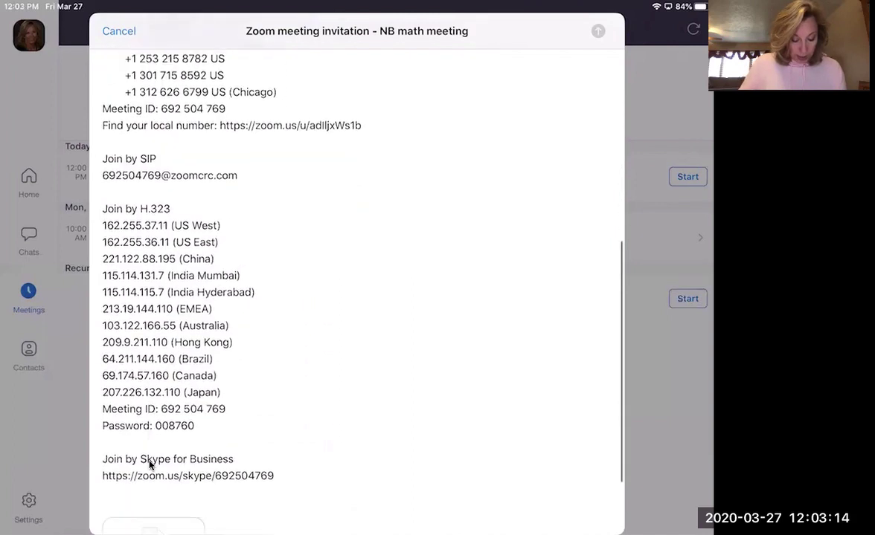
scroll(149, 465, "up", 10)
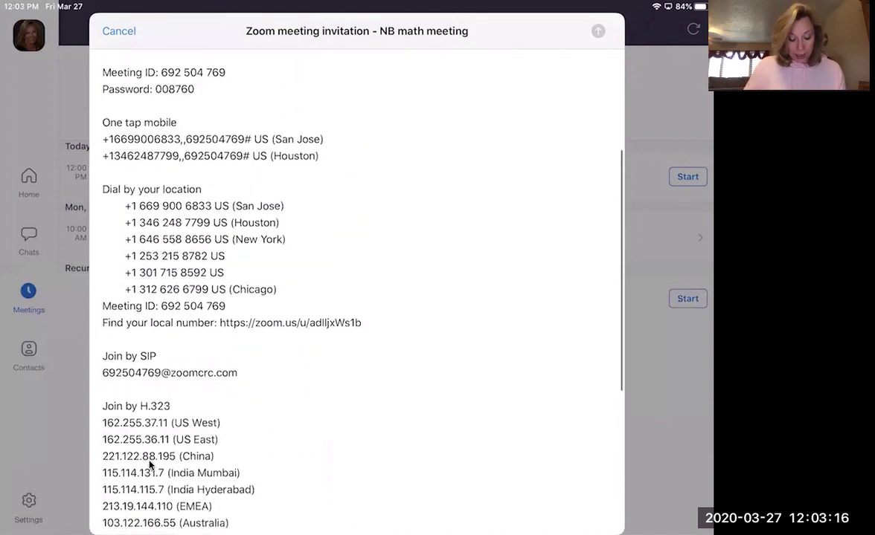
scroll(148, 466, "up", 2)
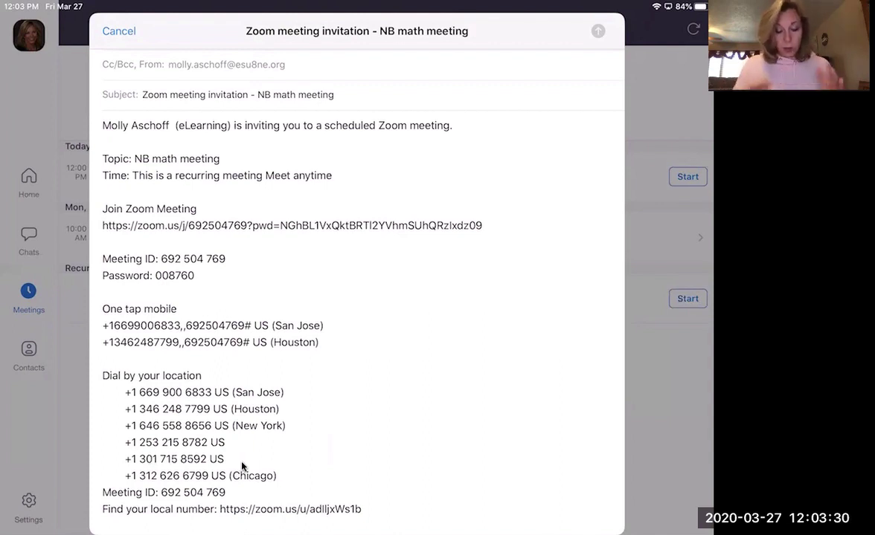
key("Escape")
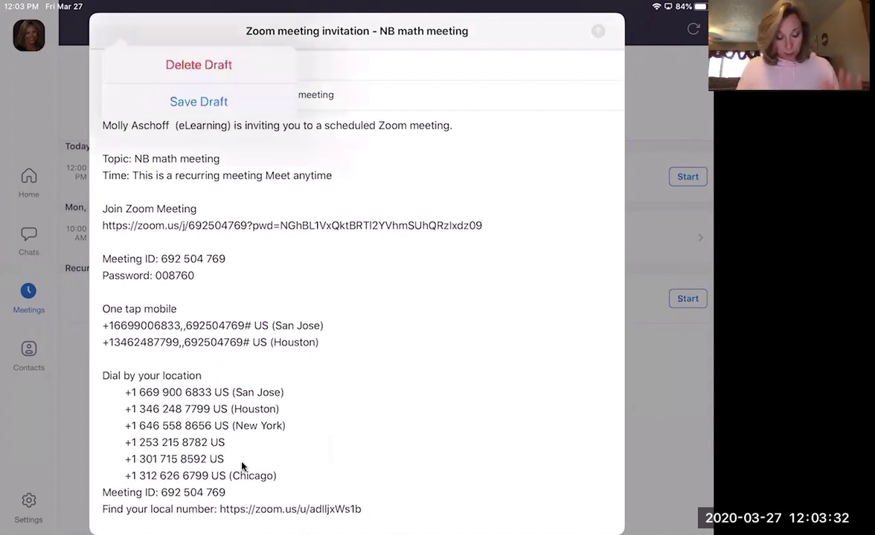
key("Return")
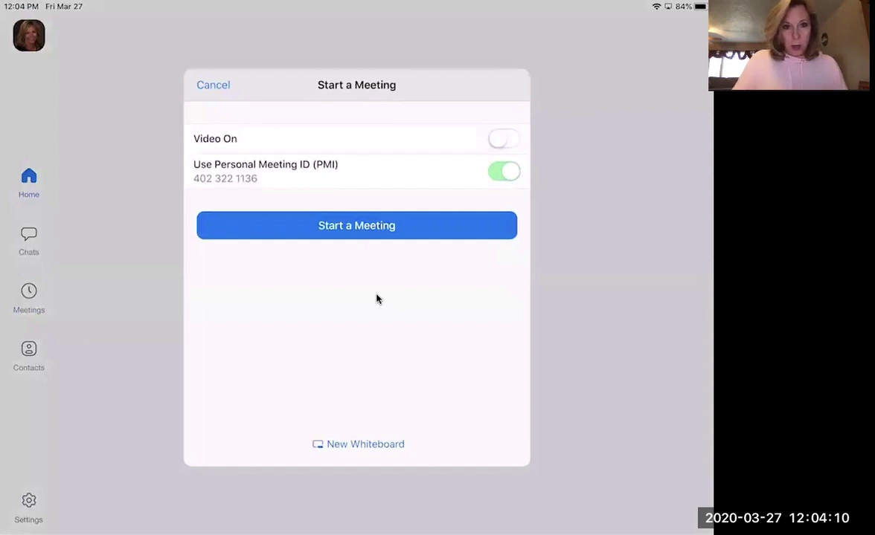
- Switch the video option for the personal-ID meeting and open Photos as the source of shared content
left_click(506, 142)
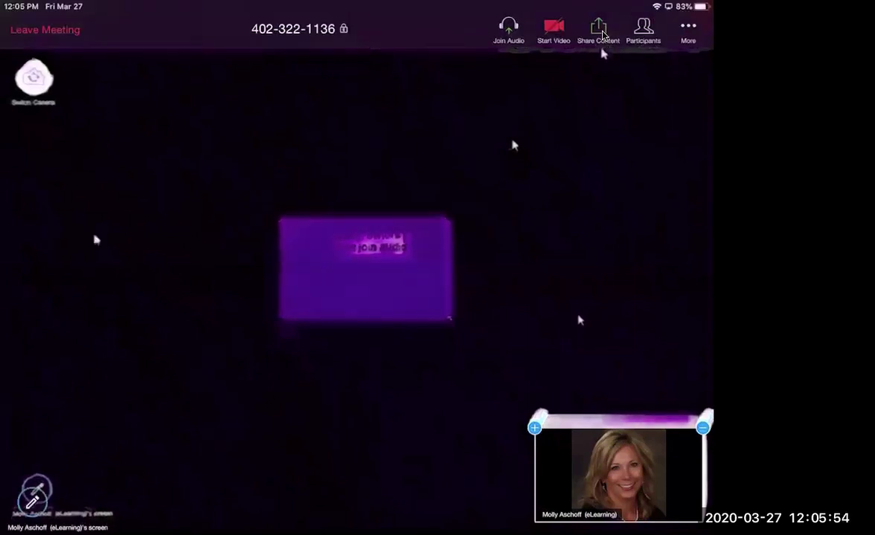
left_click(598, 31)
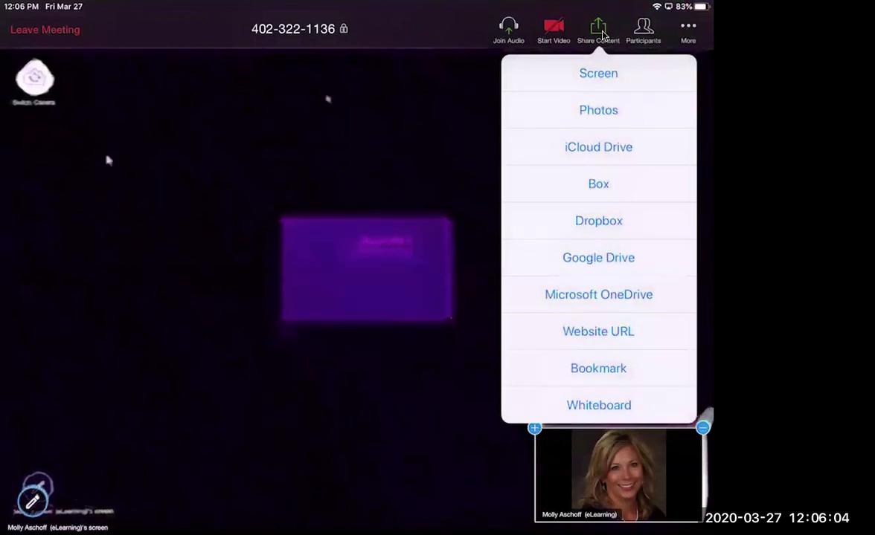
left_click(597, 110)
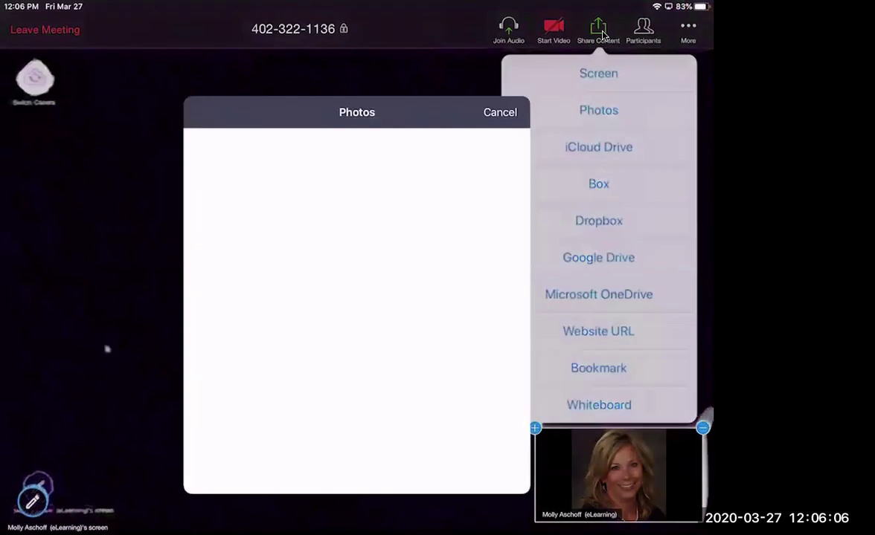
left_click(270, 125)
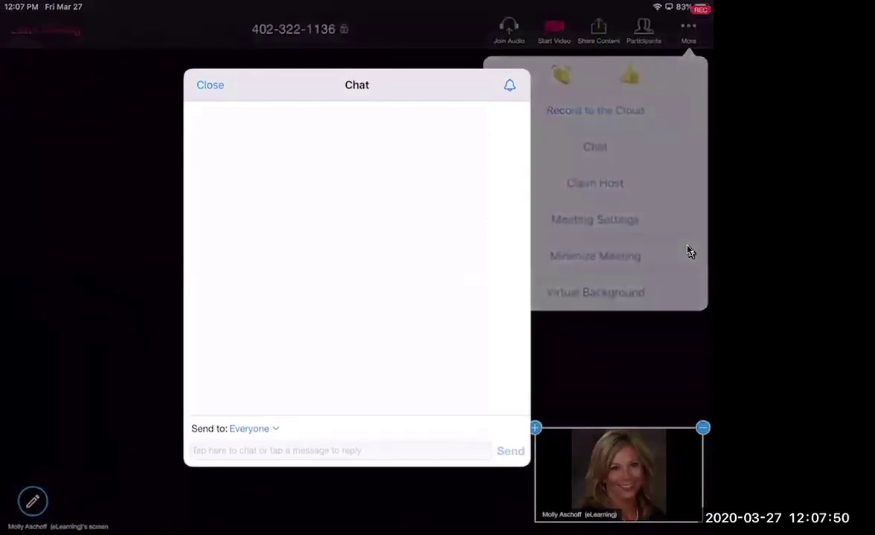
- Send the chat message "hello" to everyone in the meeting
type("h")
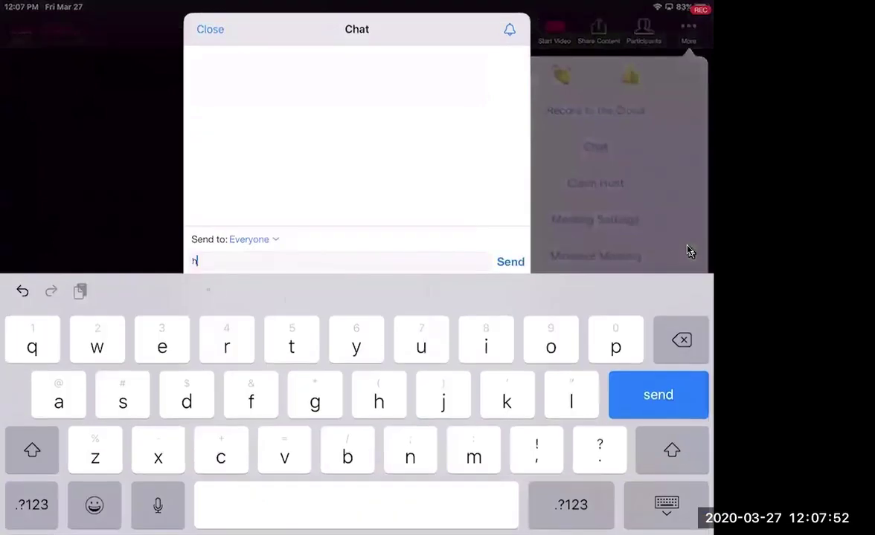
type("ello")
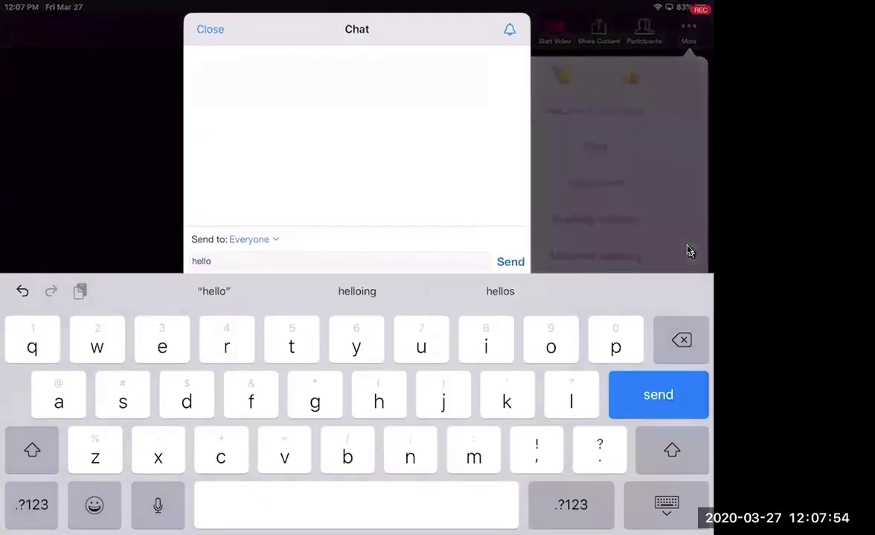
key("Return")
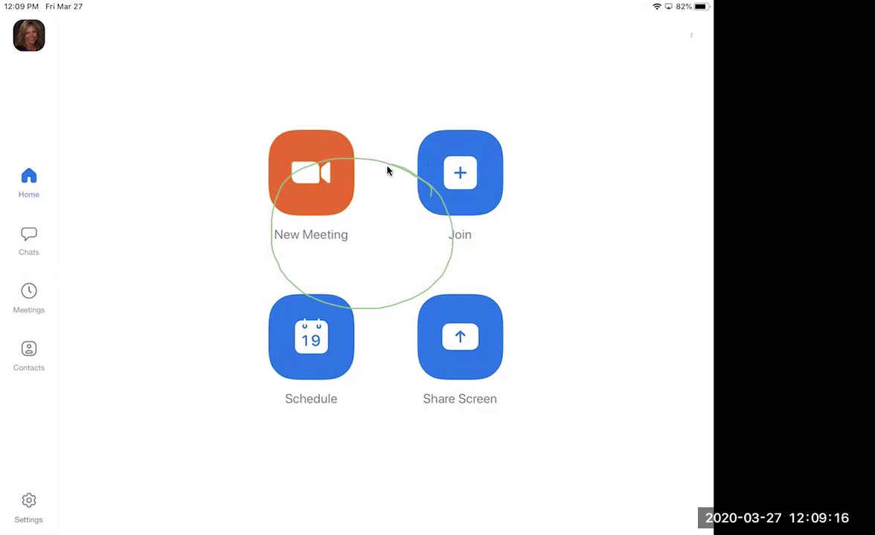
- Examine the general settings and the profile's photo and display name options
left_click(28, 509)
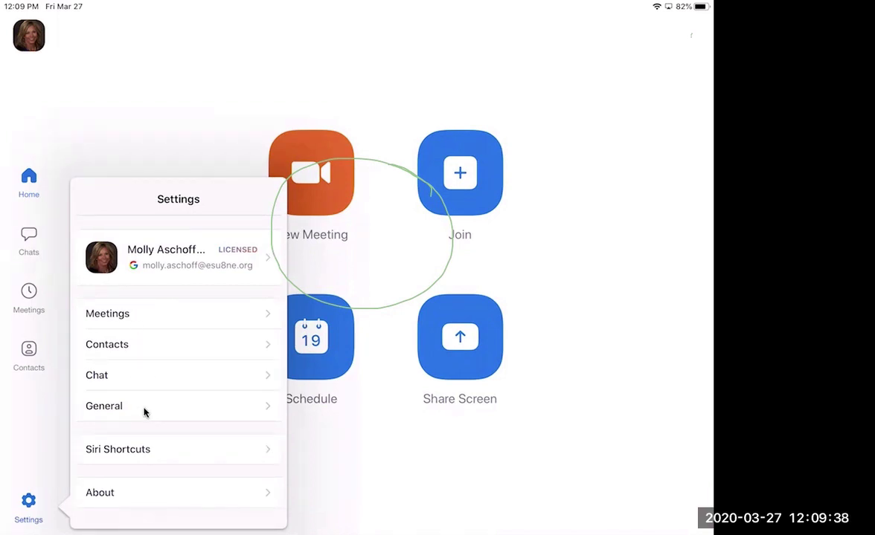
left_click(145, 409)
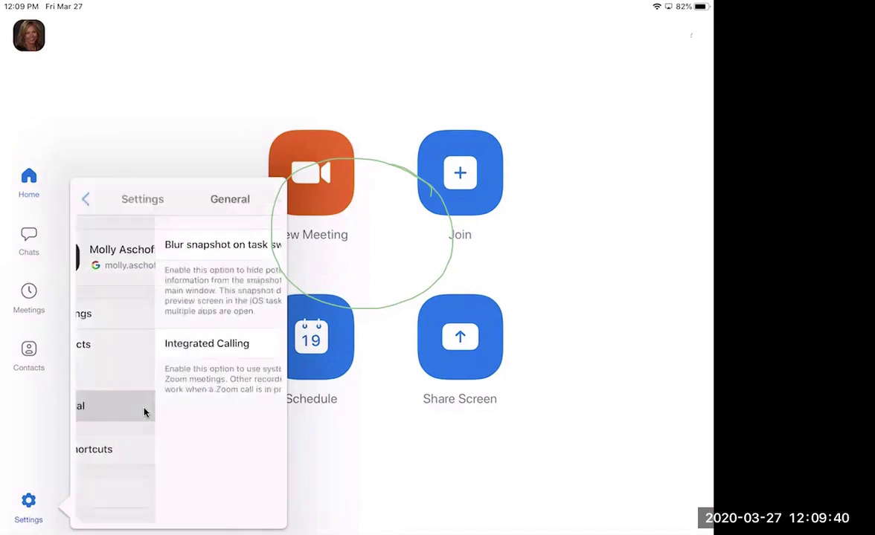
key("Escape")
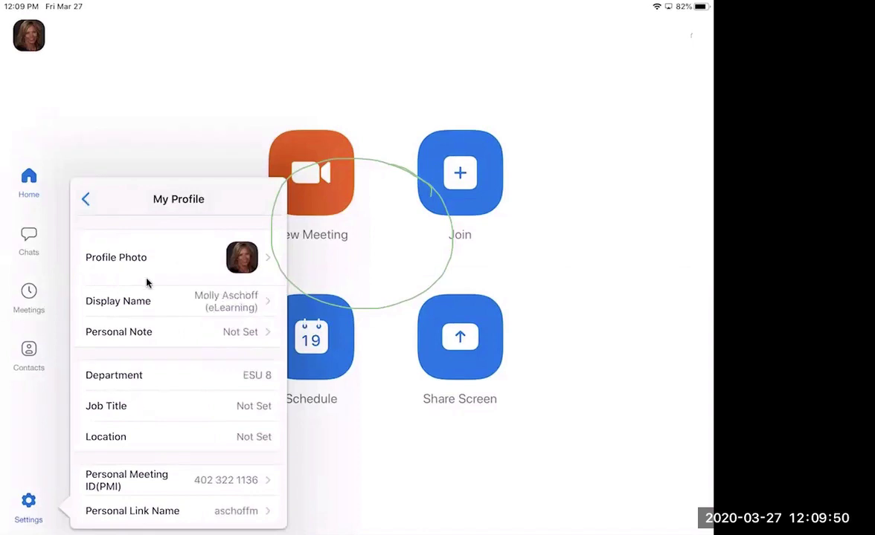
left_click(269, 265)
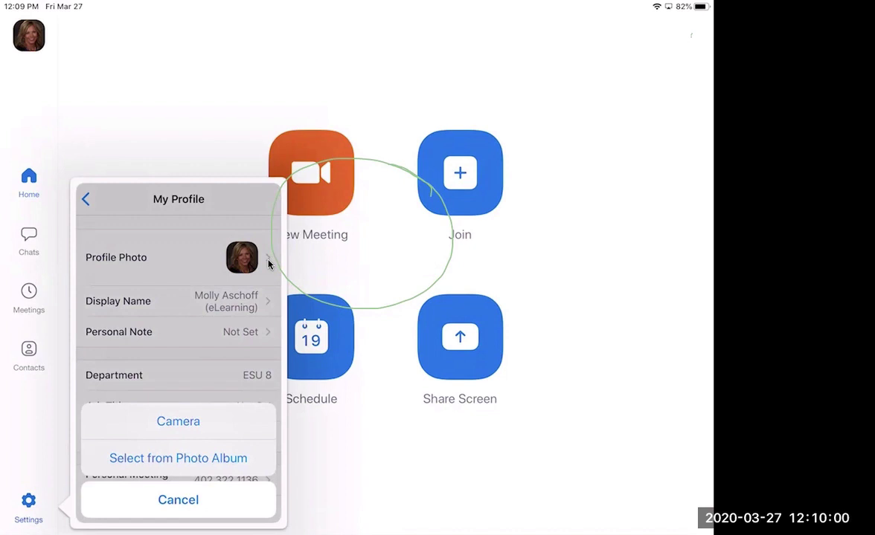
left_click(268, 263)
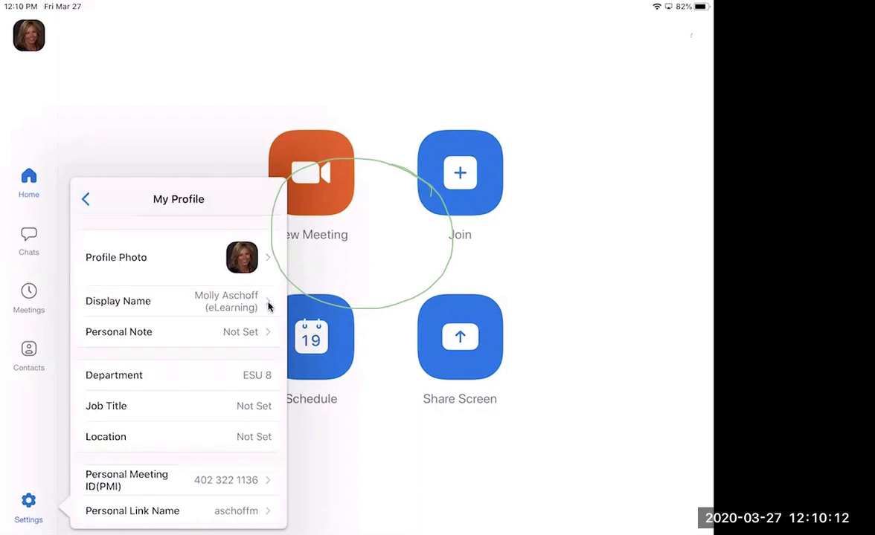
left_click(269, 307)
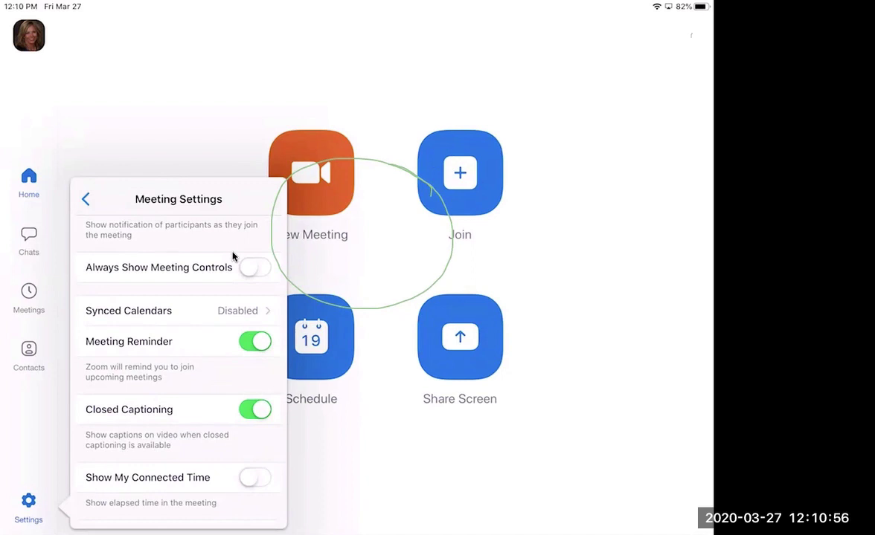
- Sync meetings with the integrated Google Calendar and review the other meeting settings
left_click(128, 310)
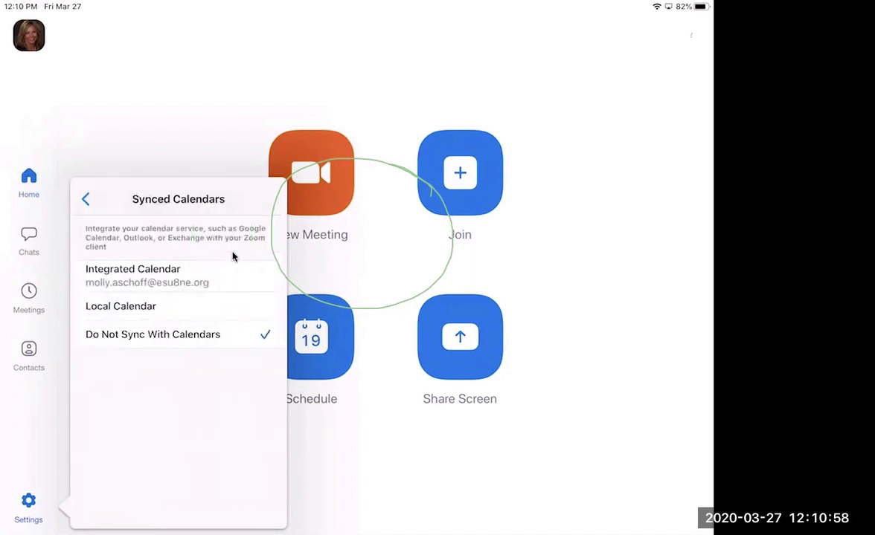
left_click(232, 257)
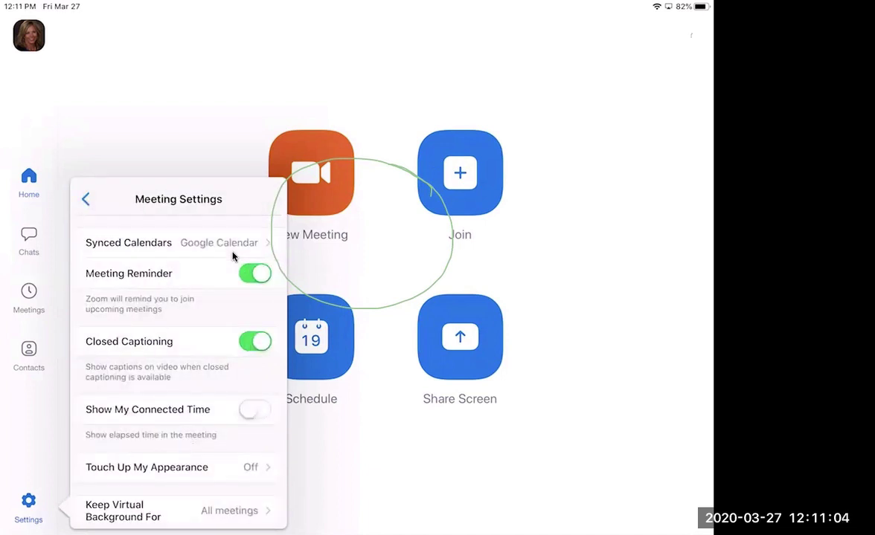
scroll(232, 257, "down", 5)
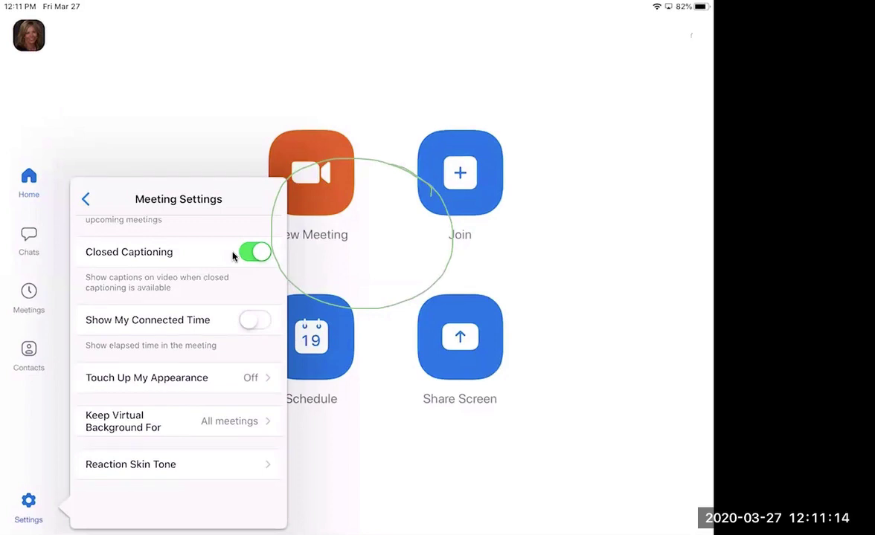
scroll(232, 256, "up", 10)
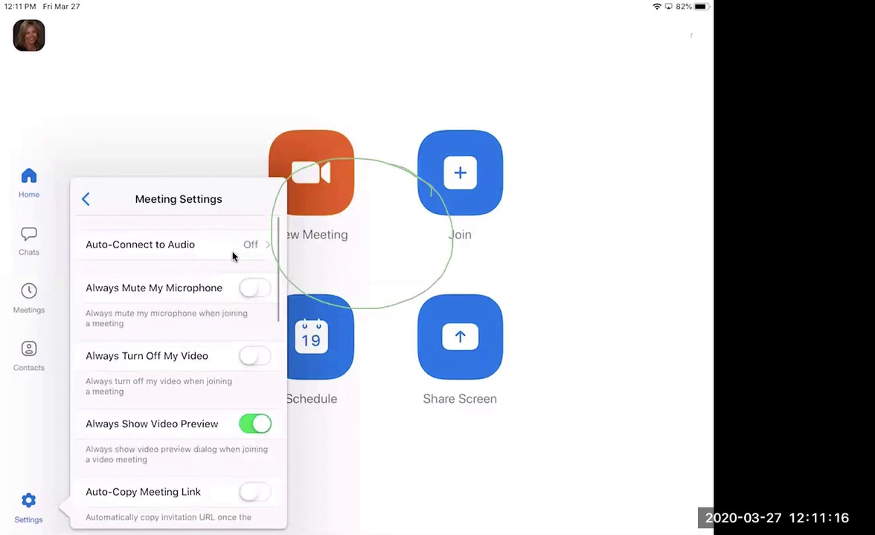
- Examine the chat and general settings, and return to the main settings list
scroll(232, 257, "left", 5)
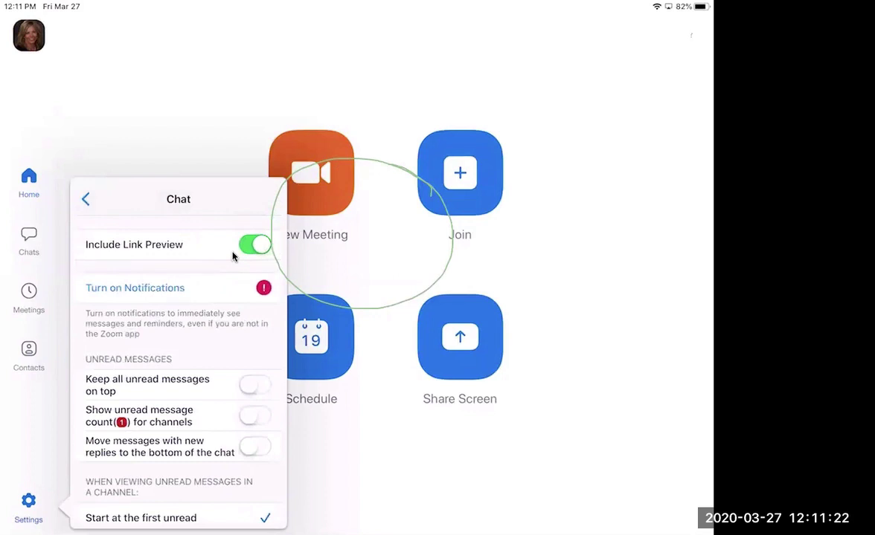
scroll(233, 257, "down", 5)
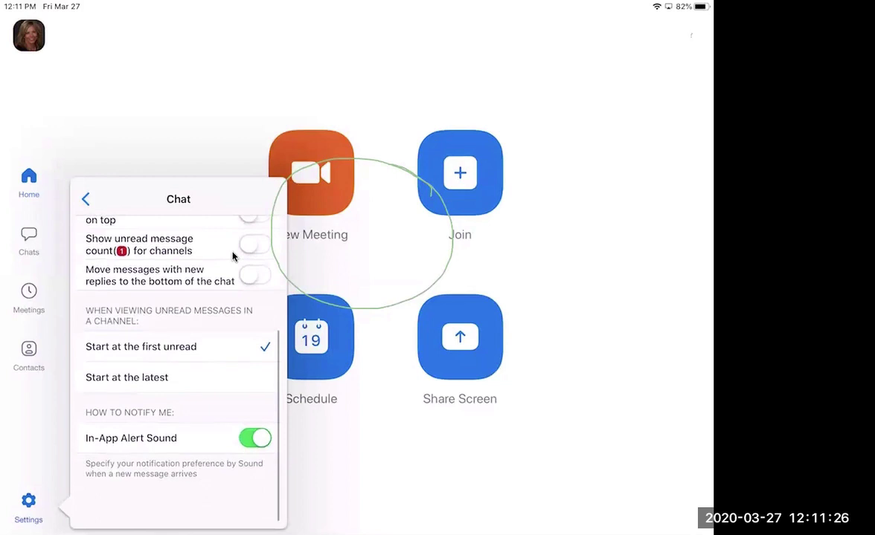
scroll(232, 257, "up", 1)
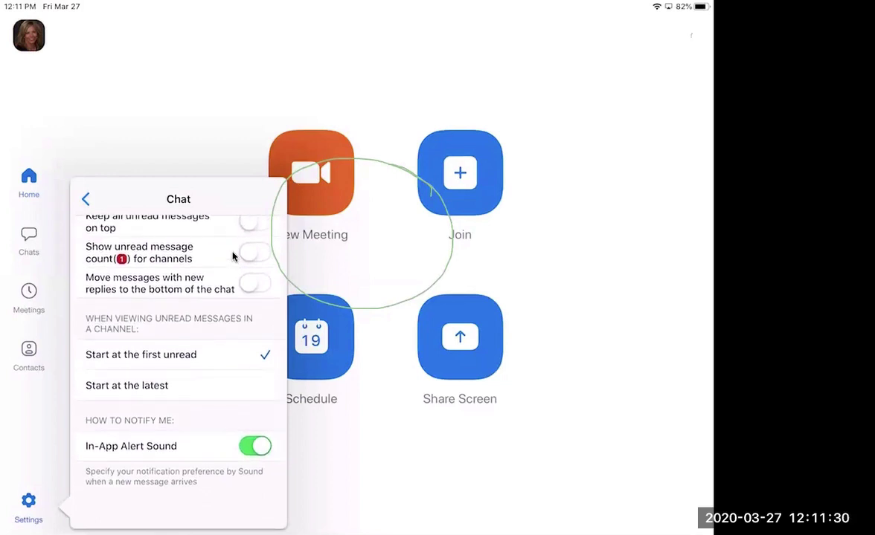
key("Escape")
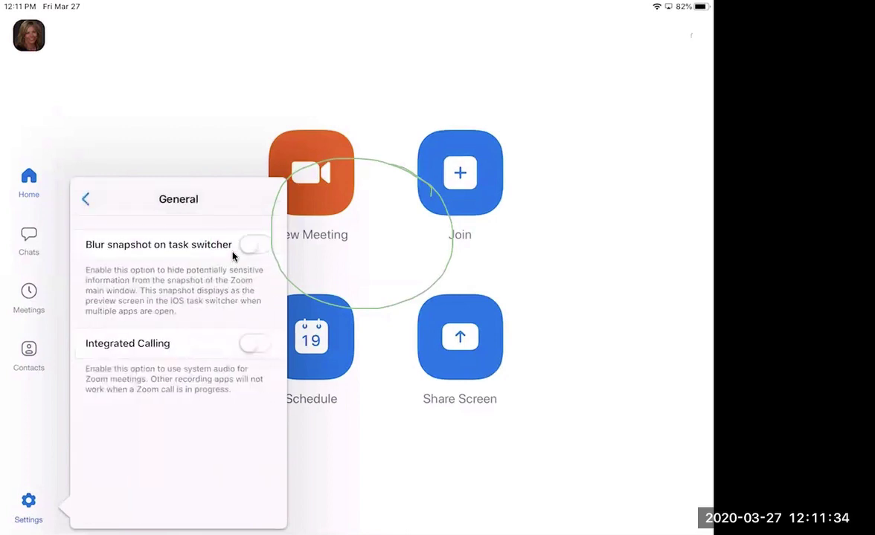
key("Escape")
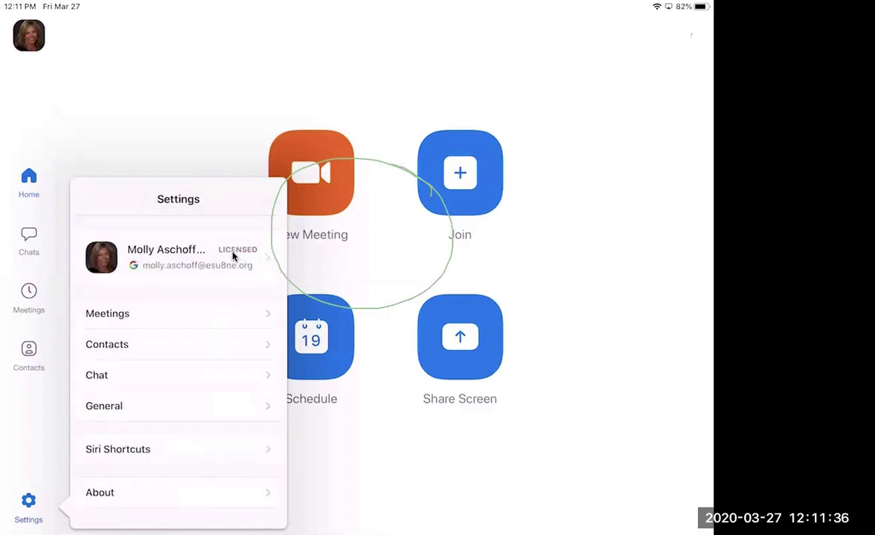